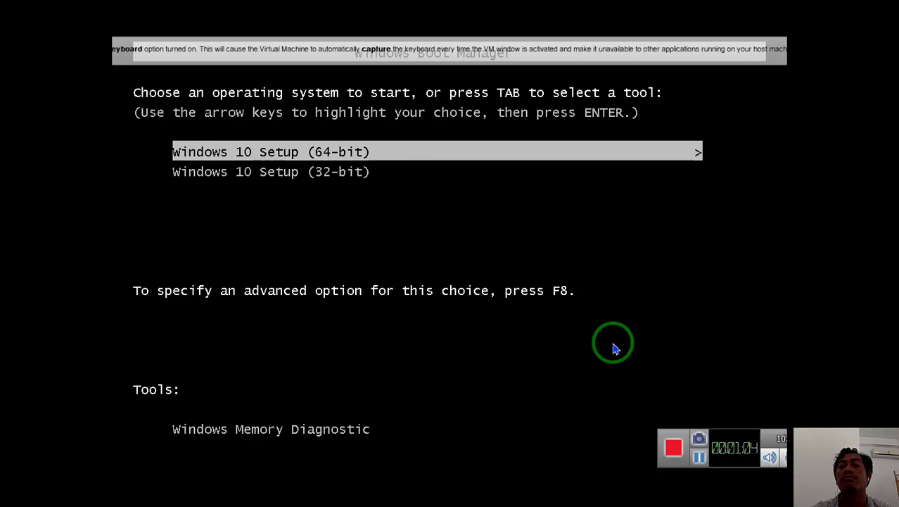
# Choose Windows 10 Setup (64-bit) as the operating system to start and boot it.
pyautogui.press('Down')
pyautogui.press('Up')
pyautogui.press('Down')
pyautogui.press('Up')
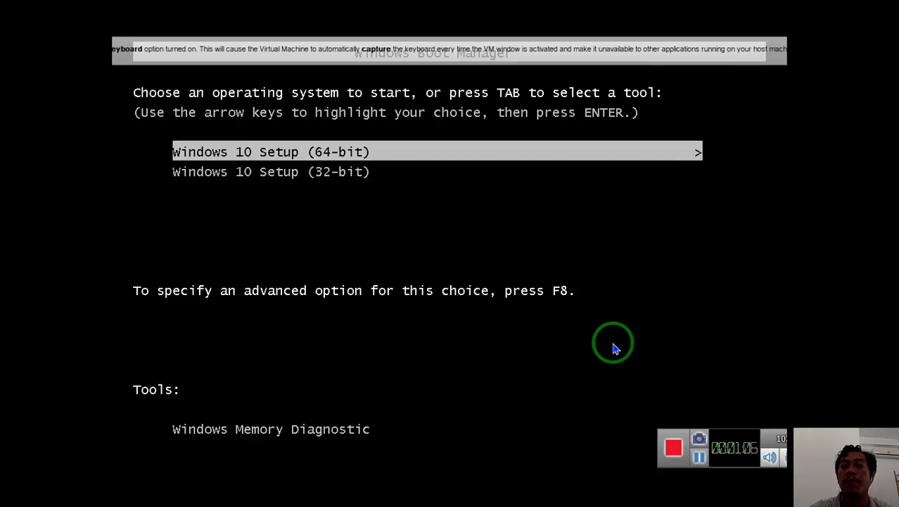
pyautogui.press('Down')
pyautogui.press('Up')
pyautogui.press('Down')
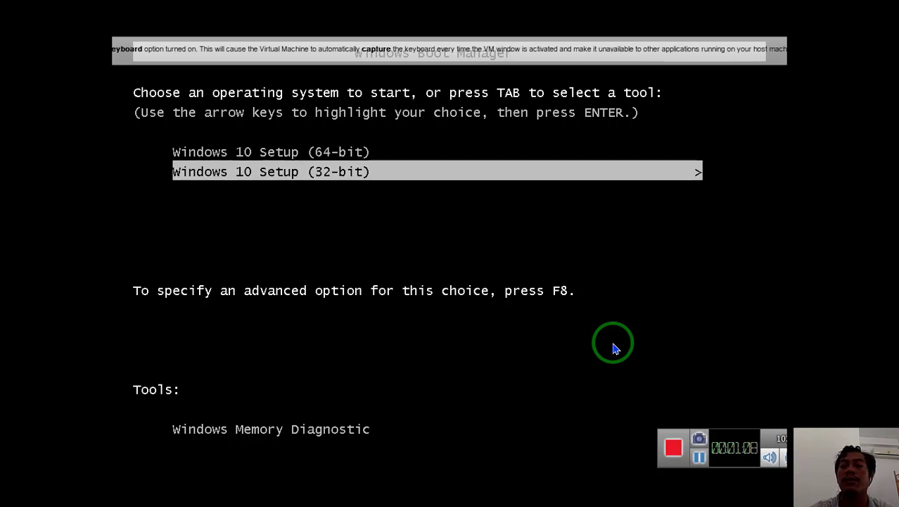
pyautogui.press('Up')
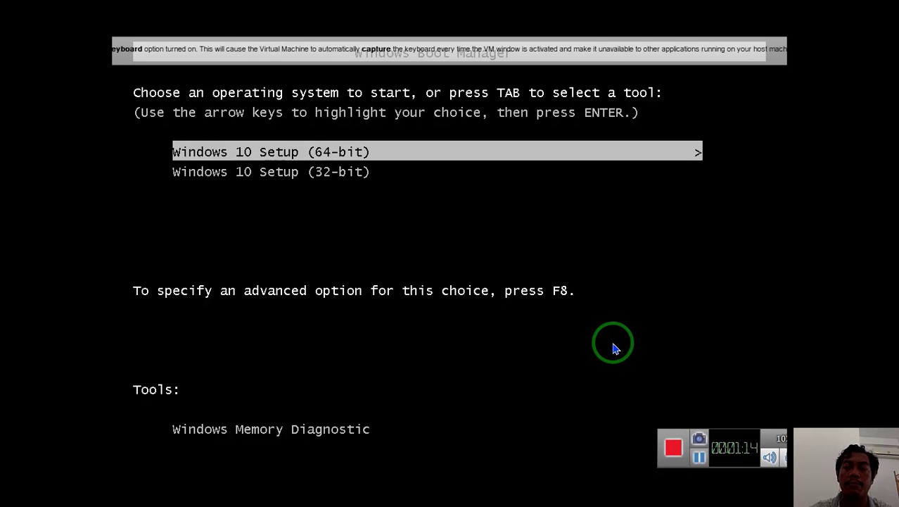
pyautogui.press('Return')
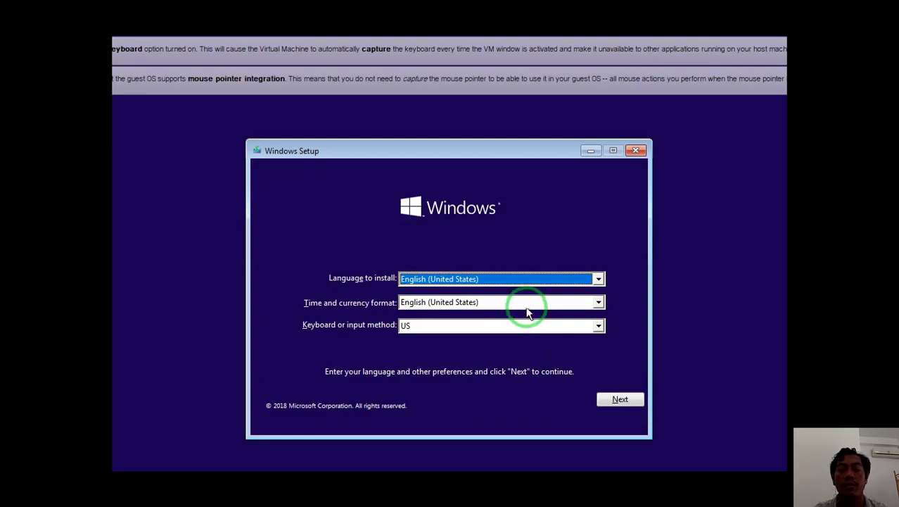
# Accept English (United States) with the US keyboard as setup preferences and start the Windows installation.
pyautogui.click(618, 401)
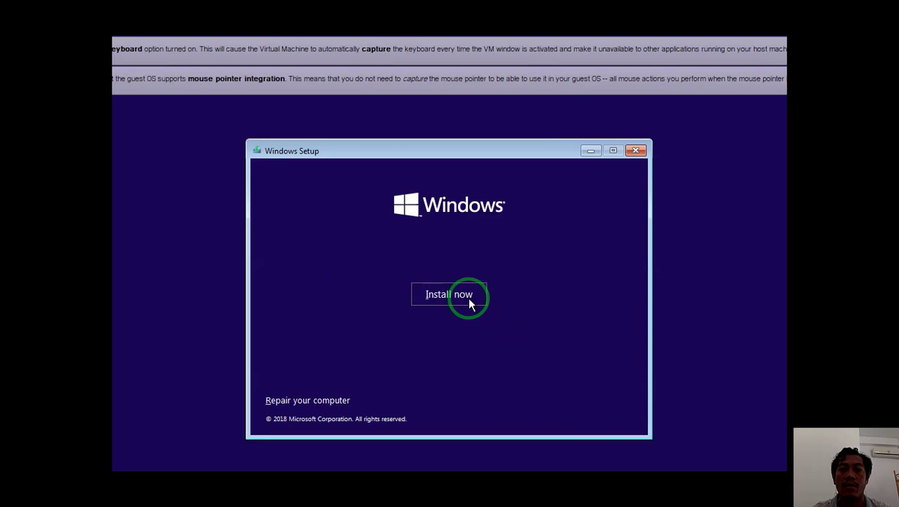
pyautogui.click(451, 294)
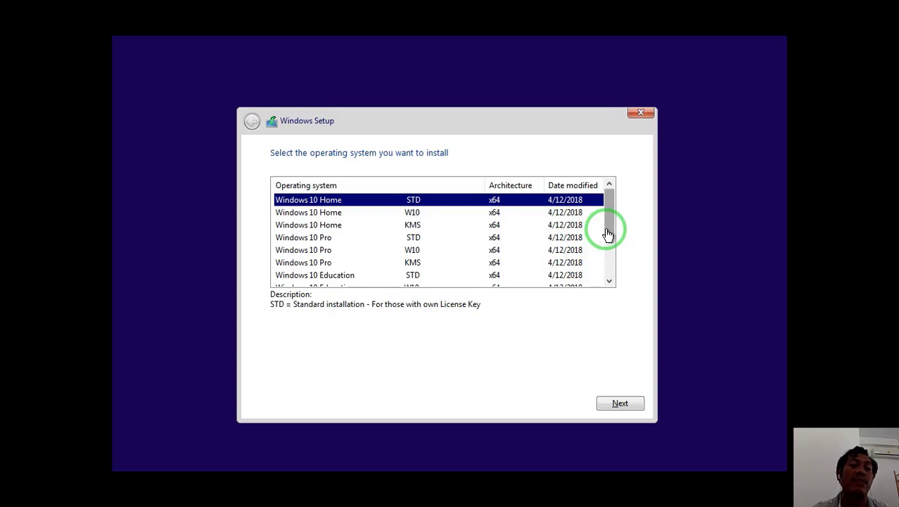
# Select the Windows 10 Pro KMS x64 edition as the operating system to install and continue.
pyautogui.moveTo(608, 229)
pyautogui.mouseDown()
pyautogui.moveTo(609, 276)
pyautogui.moveTo(609, 225)
pyautogui.mouseUp()
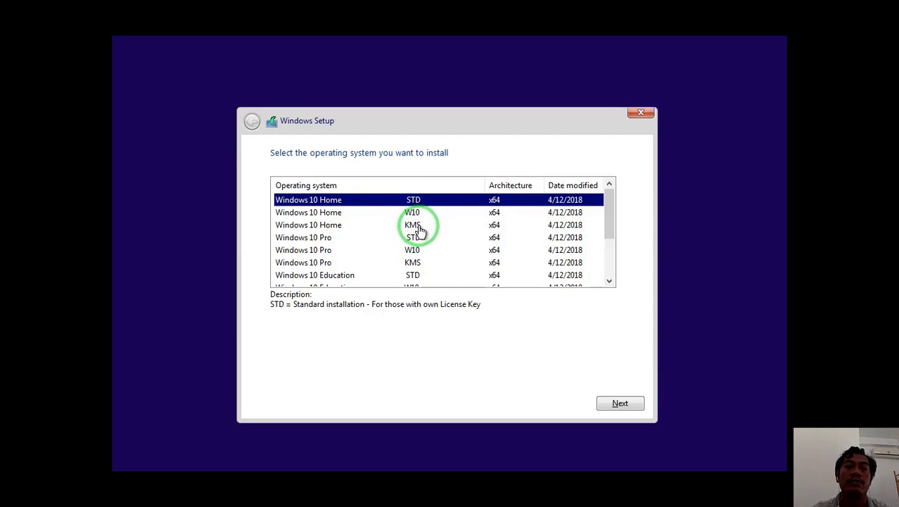
pyautogui.scroll(-2, 418, 230)
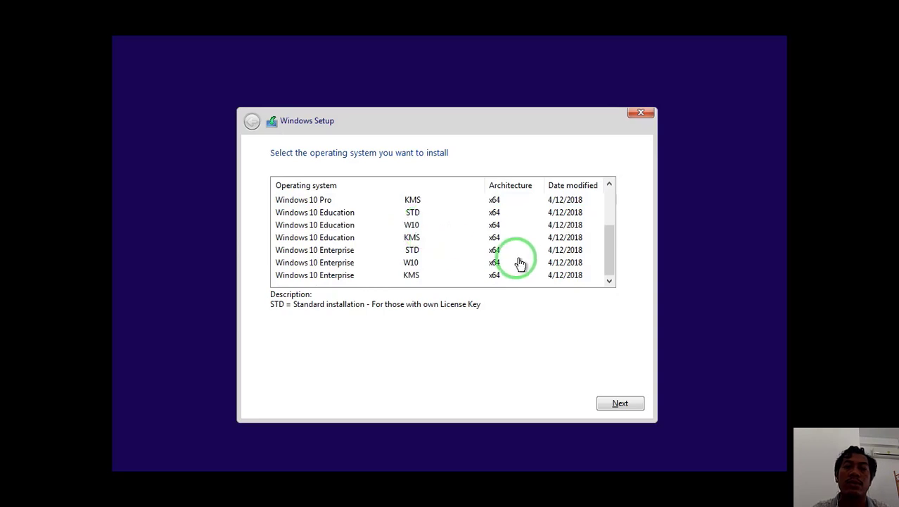
pyautogui.scroll(3, 391, 258)
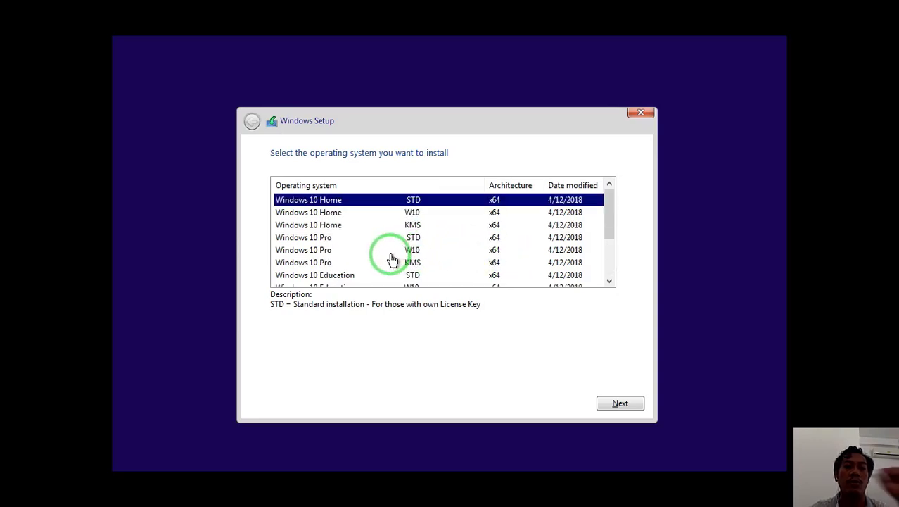
pyautogui.click(305, 263)
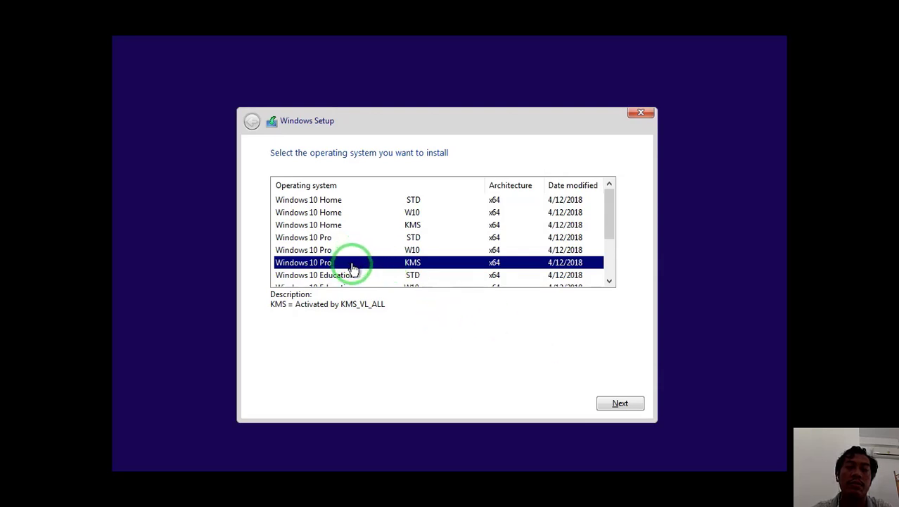
pyautogui.click(623, 406)
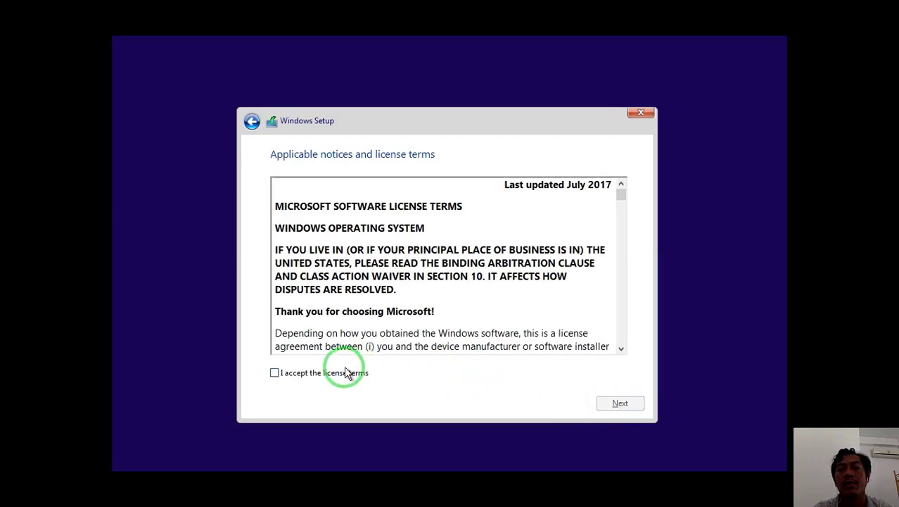
# Accept the license terms and choose the Custom: Install Windows only (advanced) installation type.
pyautogui.click(333, 373)
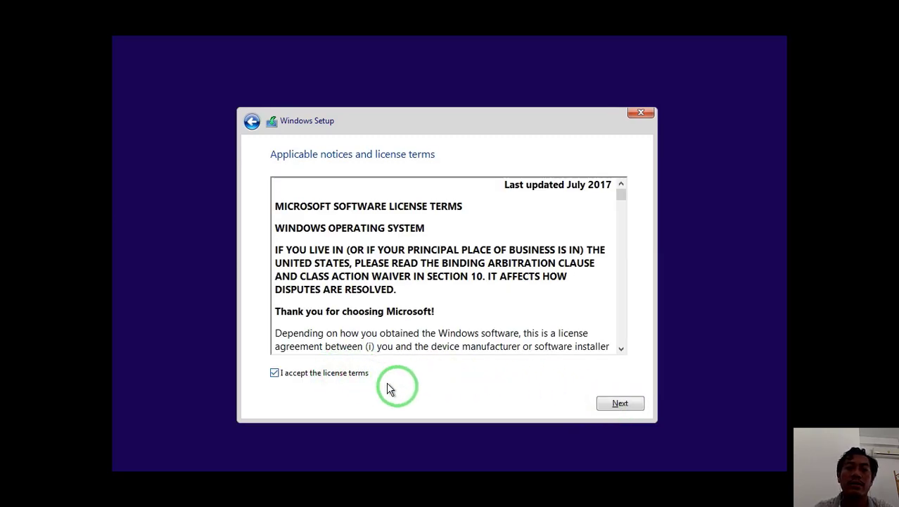
pyautogui.click(617, 405)
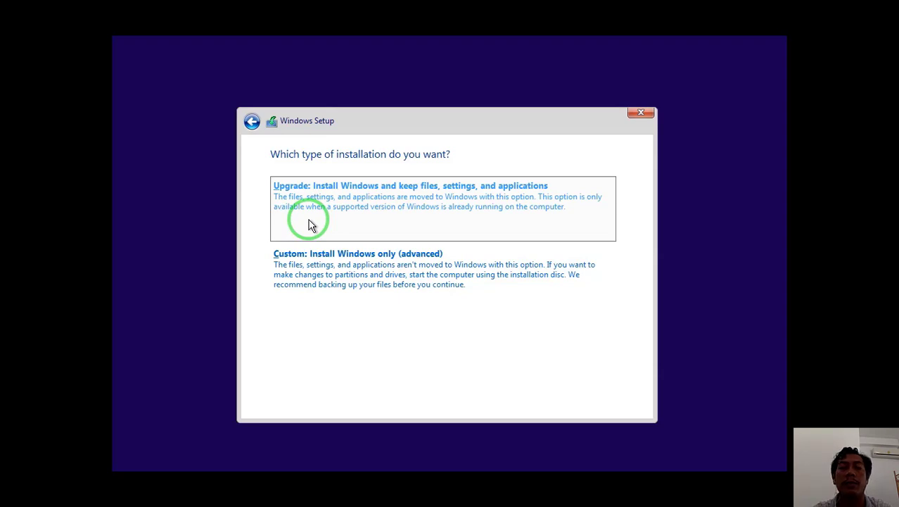
pyautogui.click(362, 278)
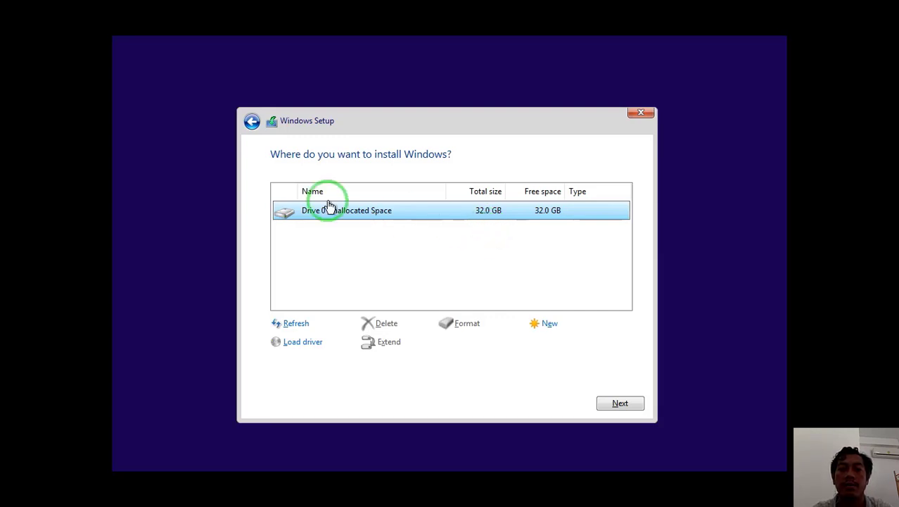
# Create a new 25625 MB partition in the unallocated space of Drive 0, accepting the additional system partition.
pyautogui.click(551, 323)
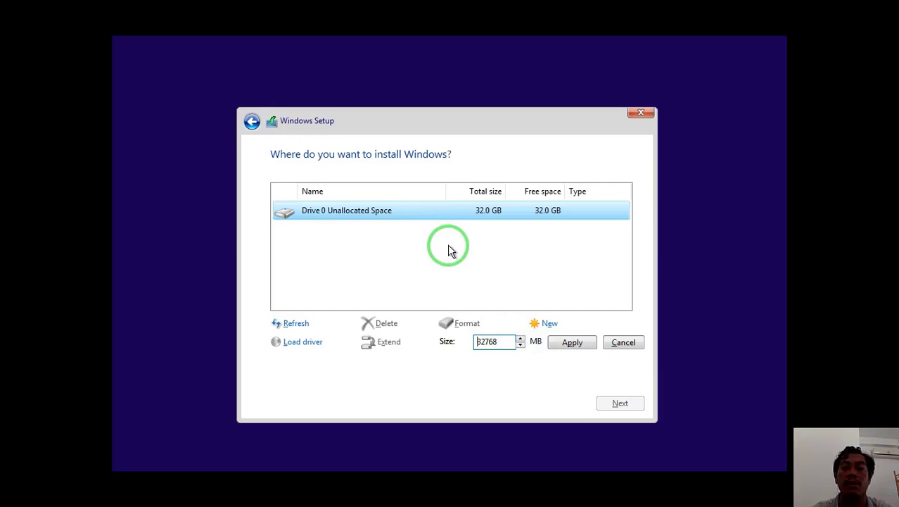
pyautogui.click(501, 345)
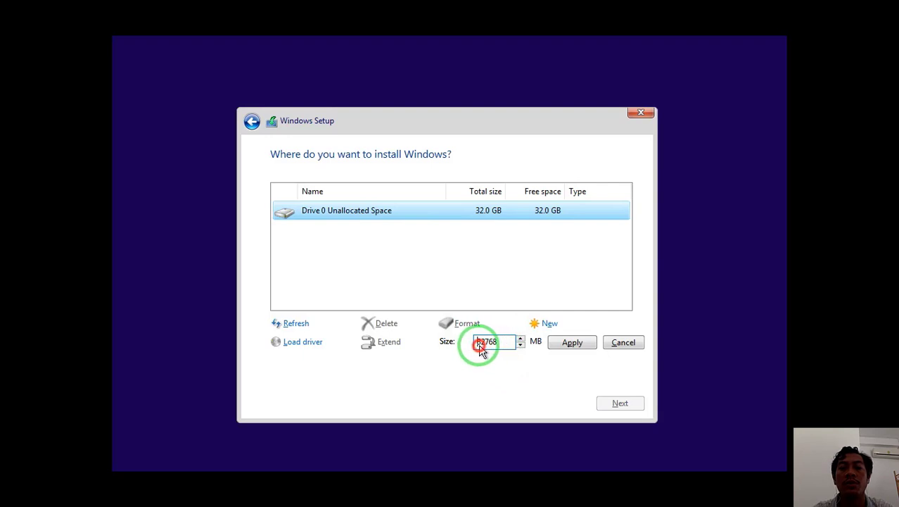
pyautogui.press('BackSpace')
pyautogui.press('BackSpace')
pyautogui.press('BackSpace')
pyautogui.press('BackSpace')
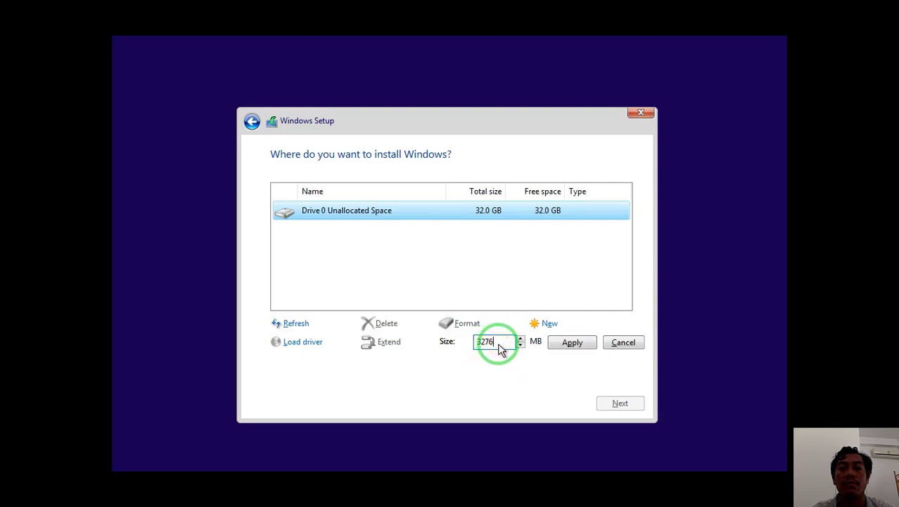
pyautogui.press('BackSpace')
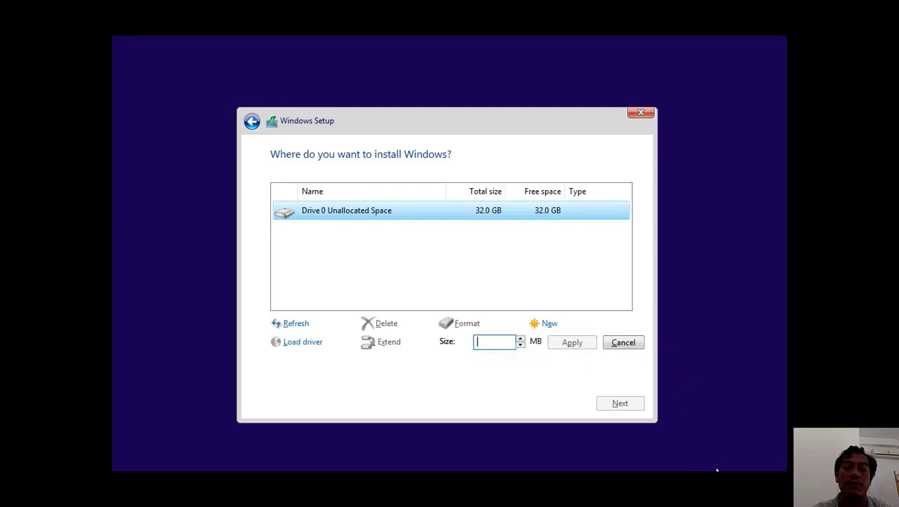
pyautogui.click(490, 345)
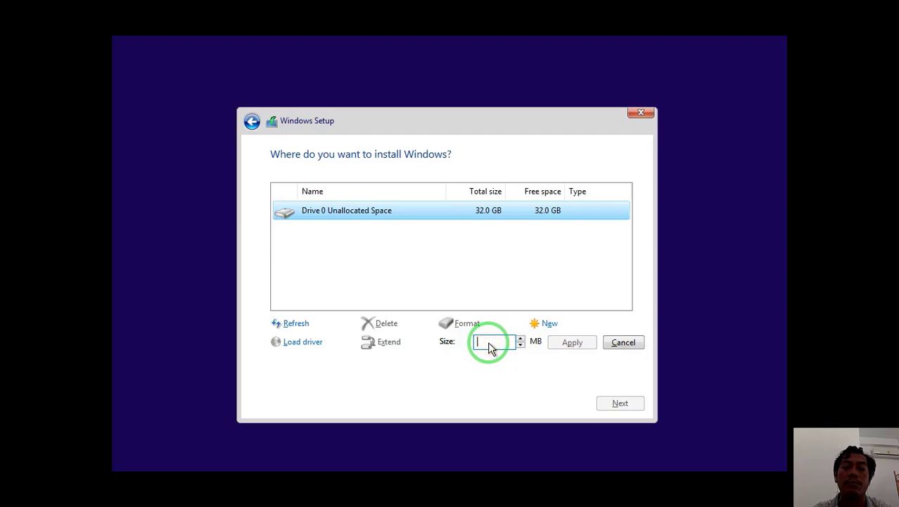
pyautogui.write('25')
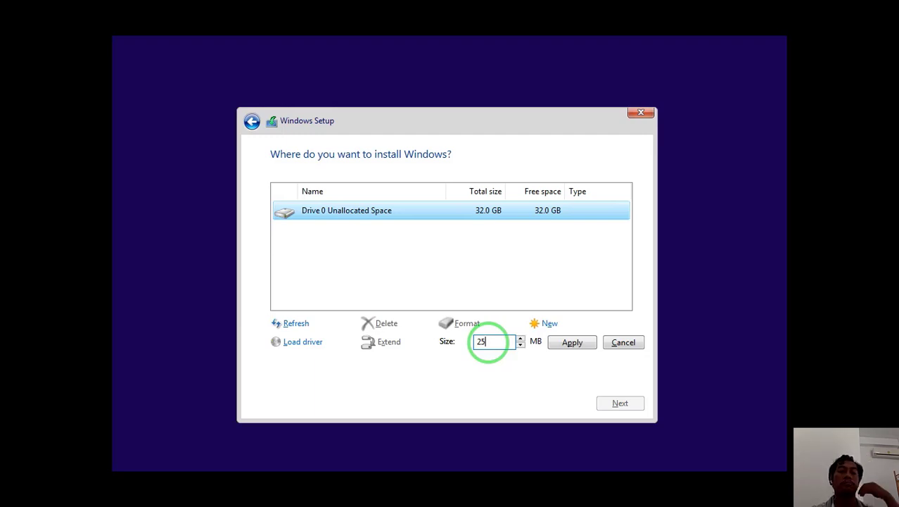
pyautogui.write('625')
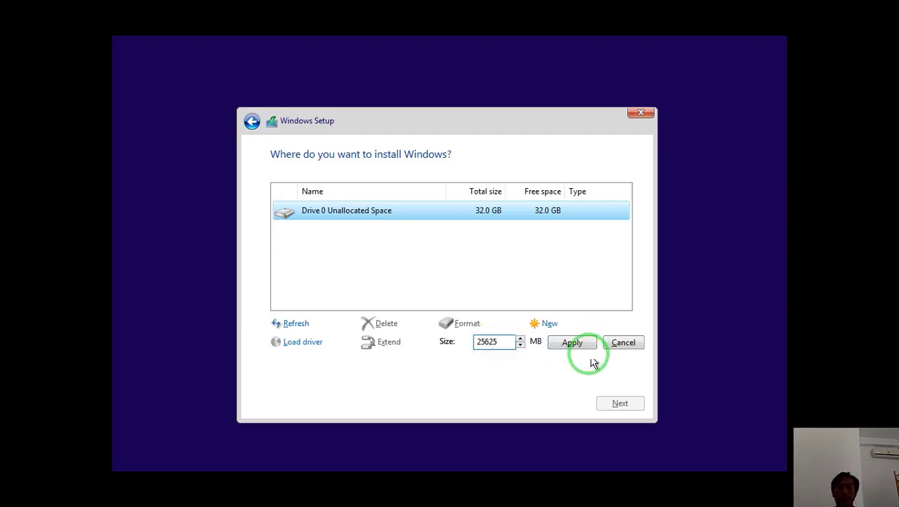
pyautogui.click(583, 345)
pyautogui.click(540, 344)
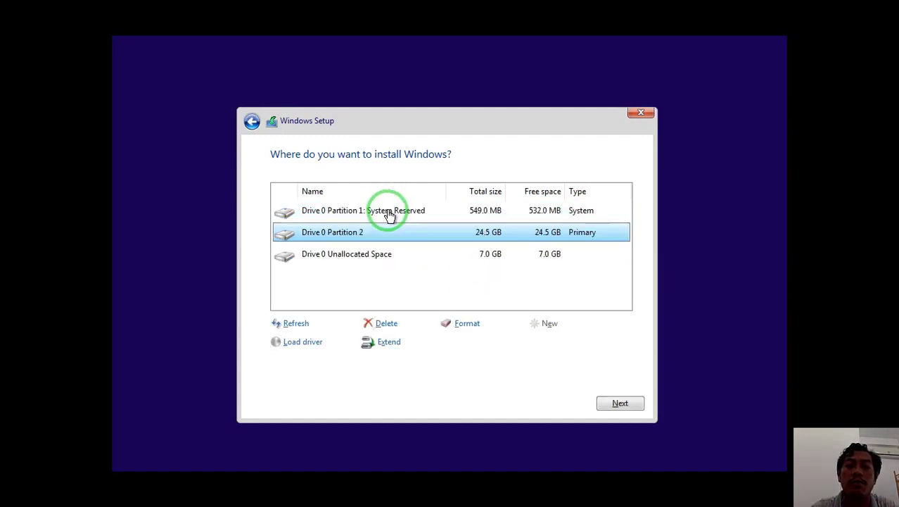
# Create another partition from all of the remaining unallocated space on Drive 0, at the full 7142 MB.
pyautogui.click(382, 261)
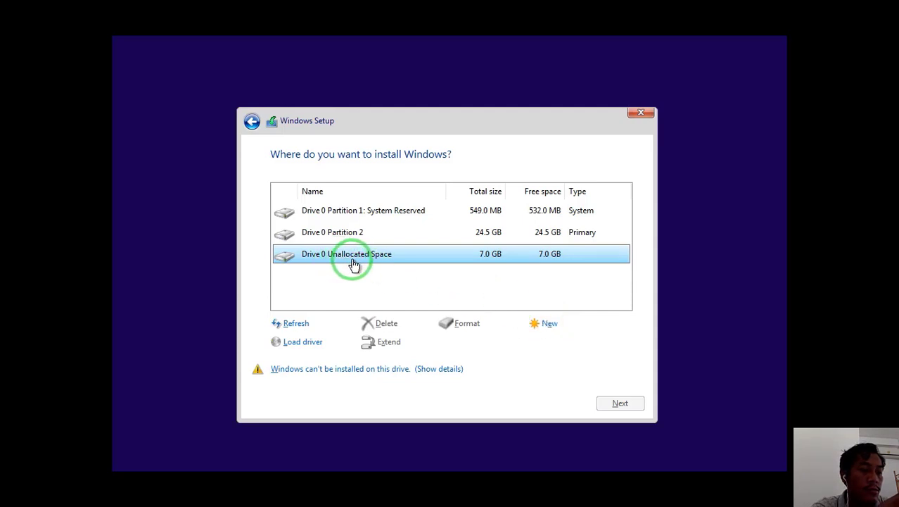
pyautogui.click(549, 324)
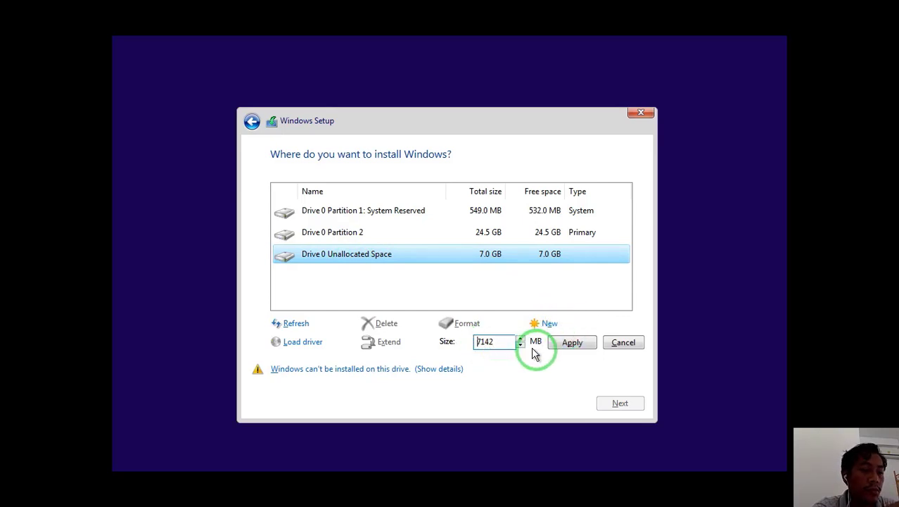
pyautogui.click(574, 345)
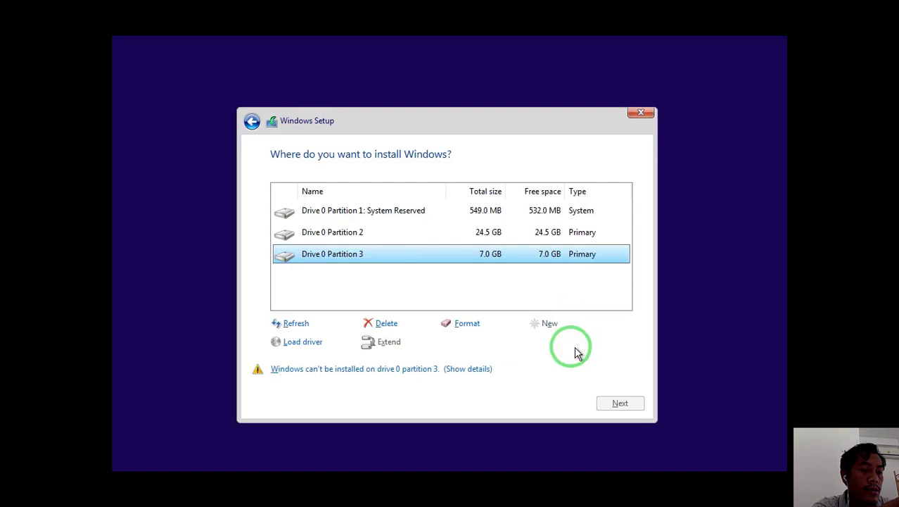
# Select Drive 0 Partition 2 as the installation target and start installing Windows on it.
pyautogui.click(365, 241)
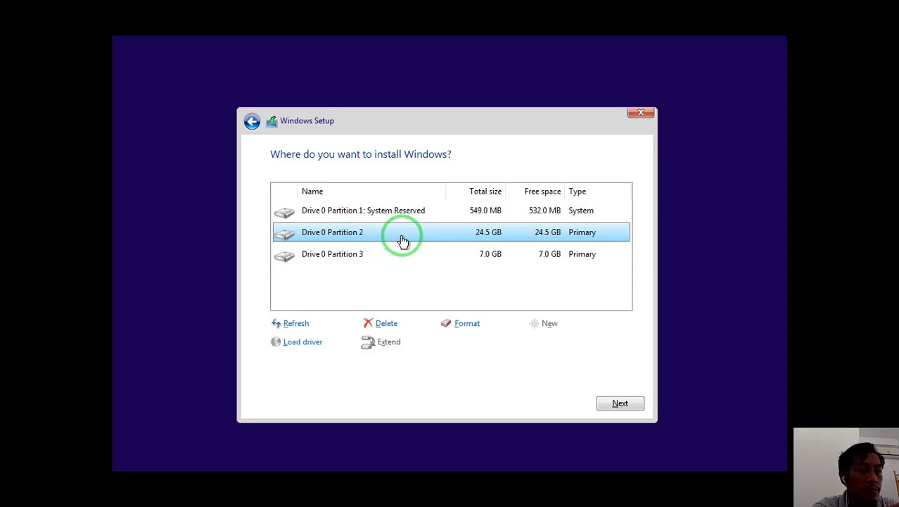
pyautogui.click(616, 404)
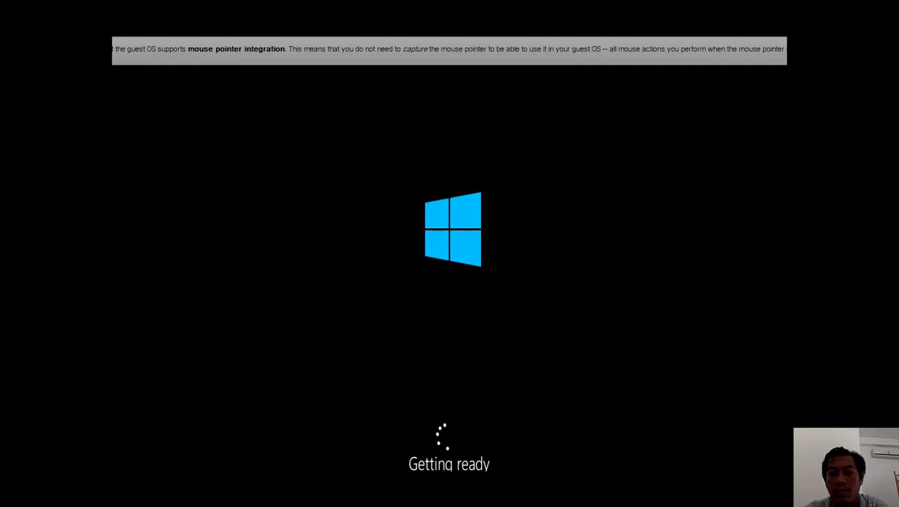
pyautogui.click(584, 166)
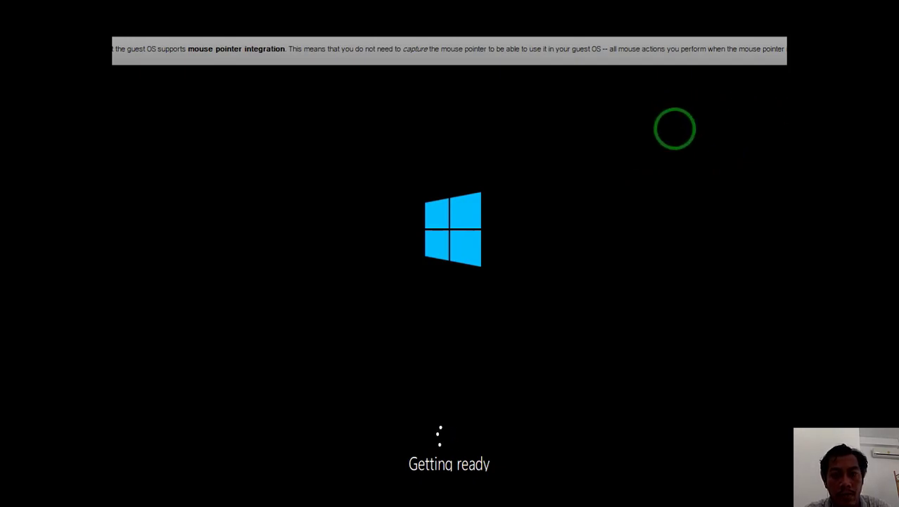
pyautogui.click(673, 128)
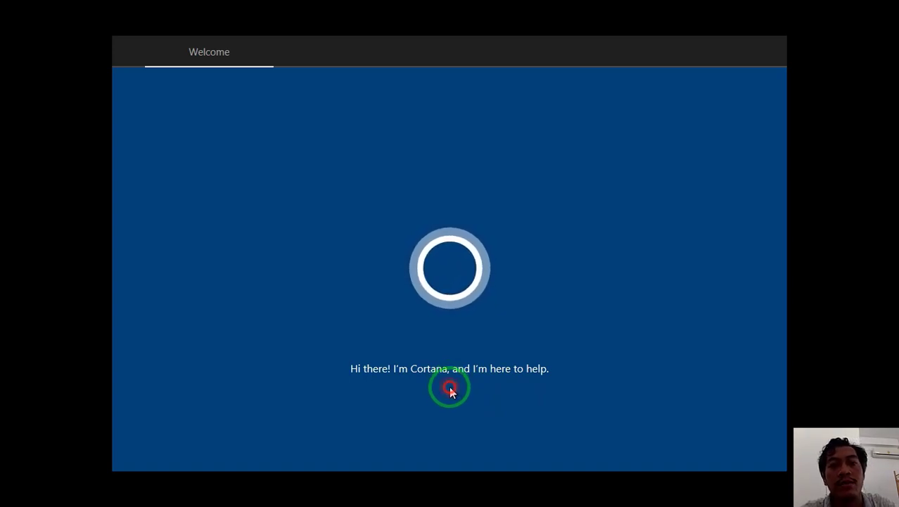
pyautogui.click(453, 364)
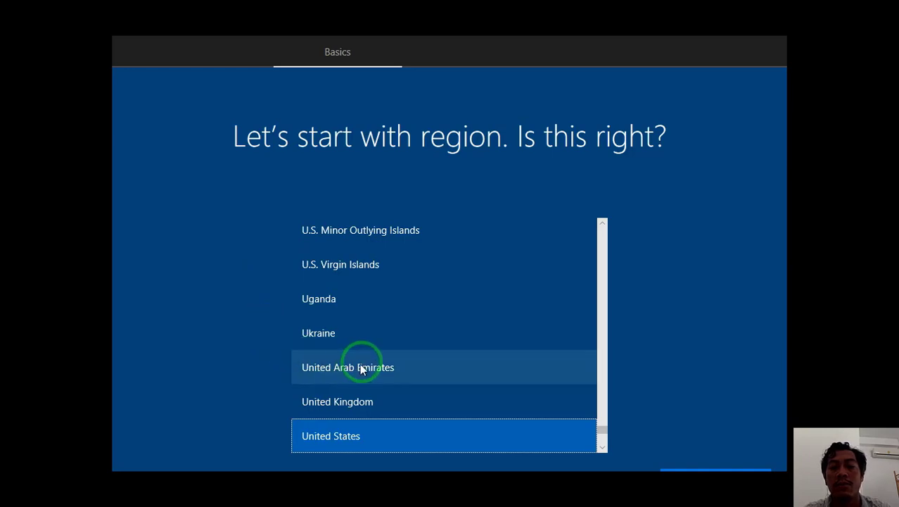
# Confirm United States as the region.
pyautogui.scroll(-1, 431, 336)
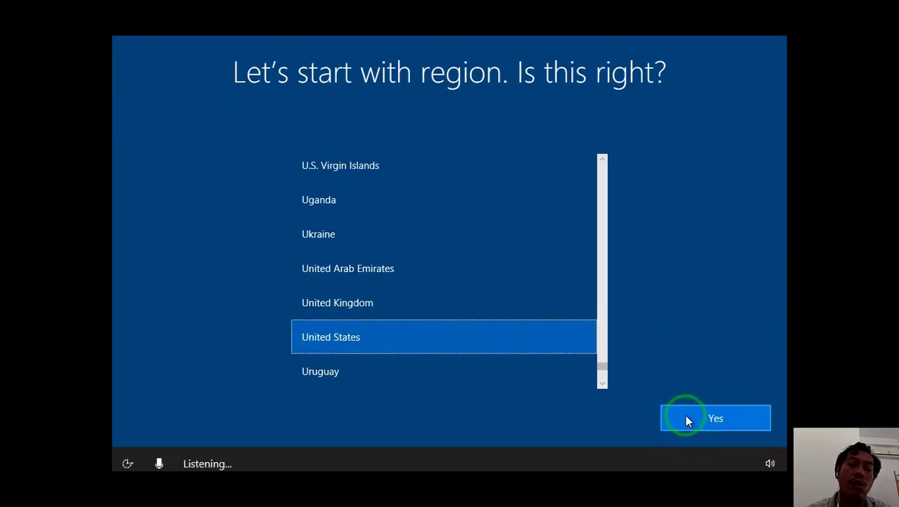
pyautogui.click(708, 414)
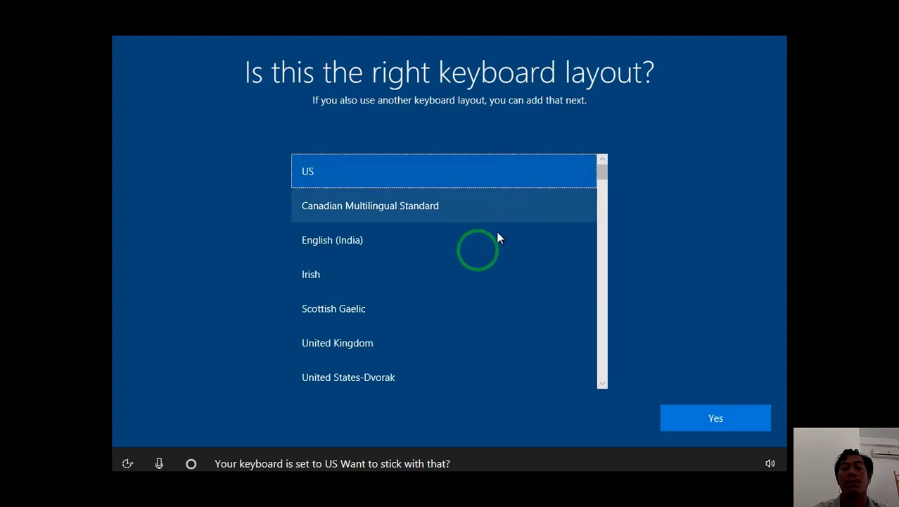
# Choose United States-International as the keyboard layout and confirm it.
pyautogui.scroll(-2, 408, 299)
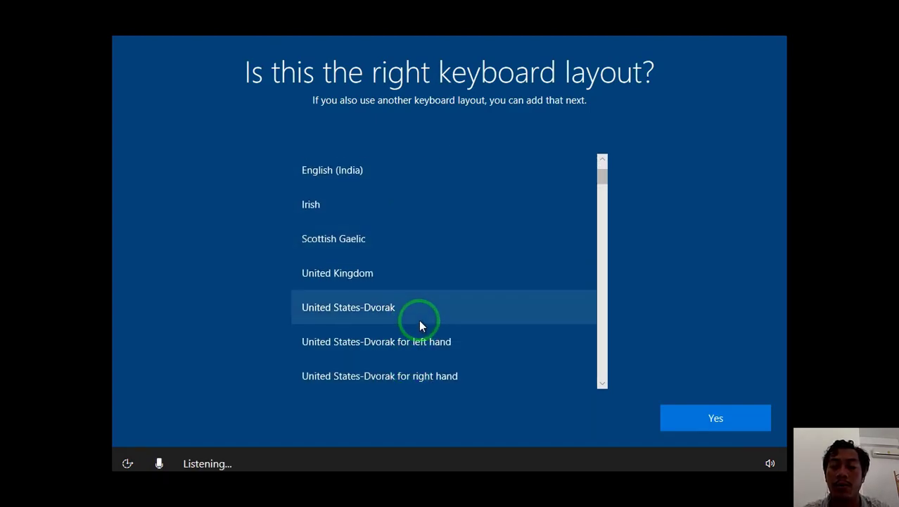
pyautogui.scroll(-2, 419, 324)
pyautogui.click(422, 346)
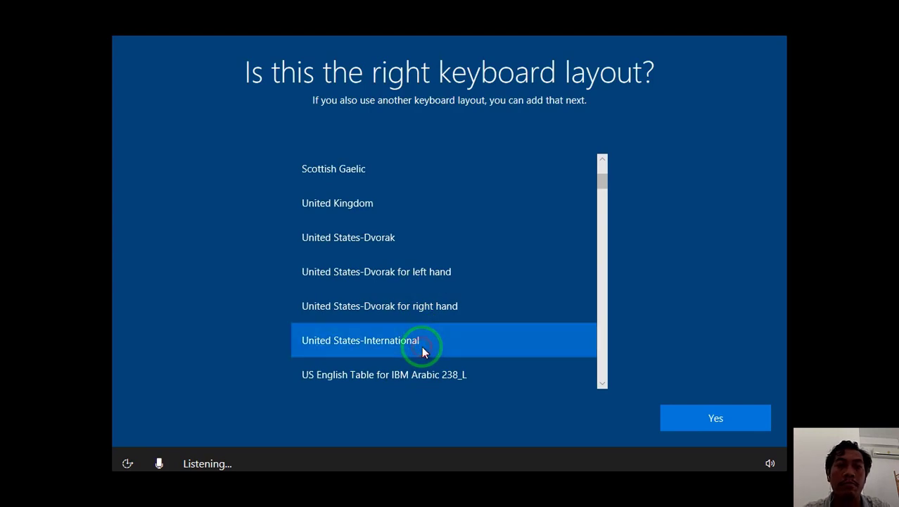
pyautogui.click(718, 417)
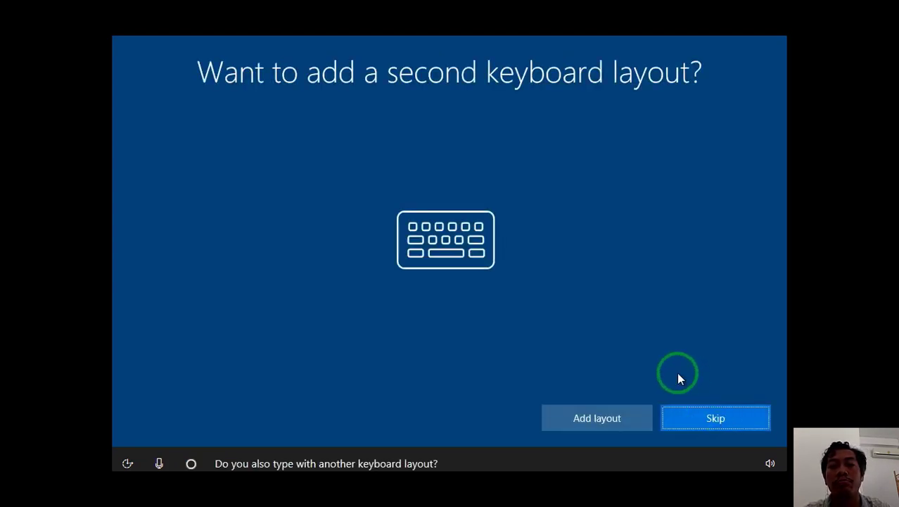
# Skip adding a second keyboard layout and set up the computer for personal use.
pyautogui.click(717, 416)
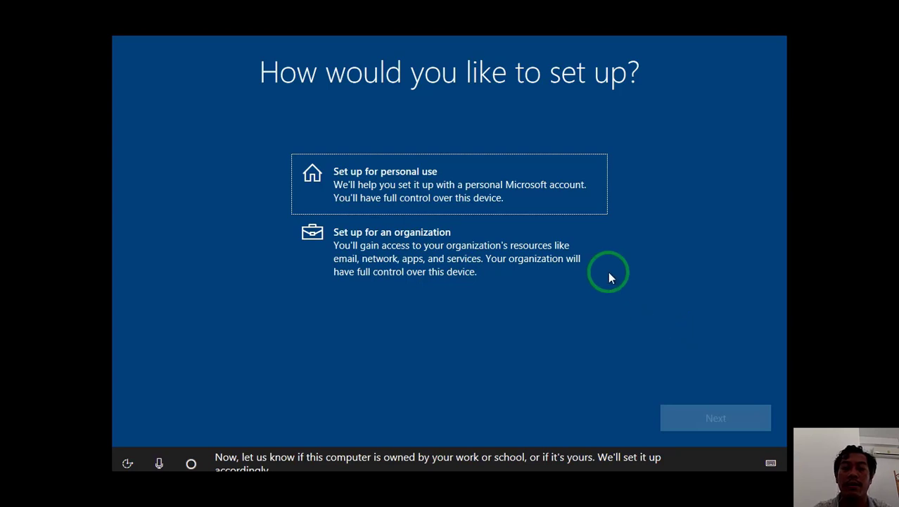
pyautogui.click(389, 187)
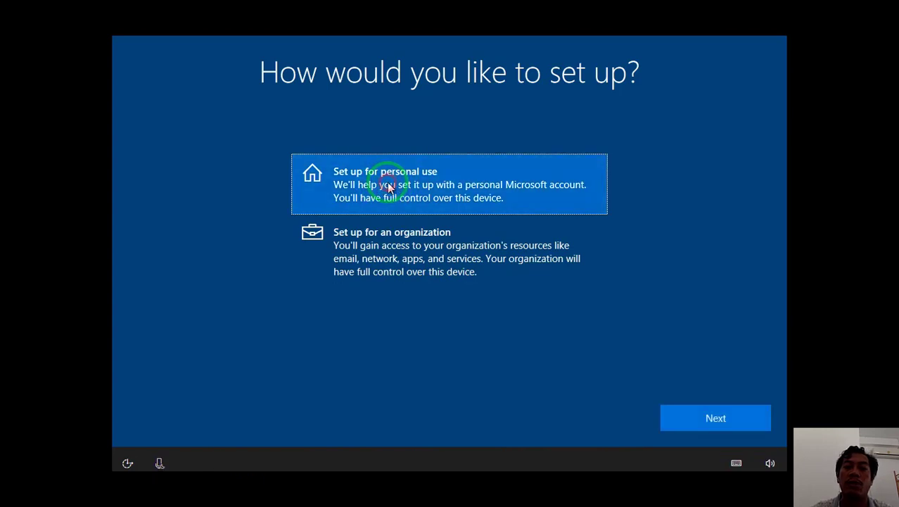
pyautogui.click(746, 434)
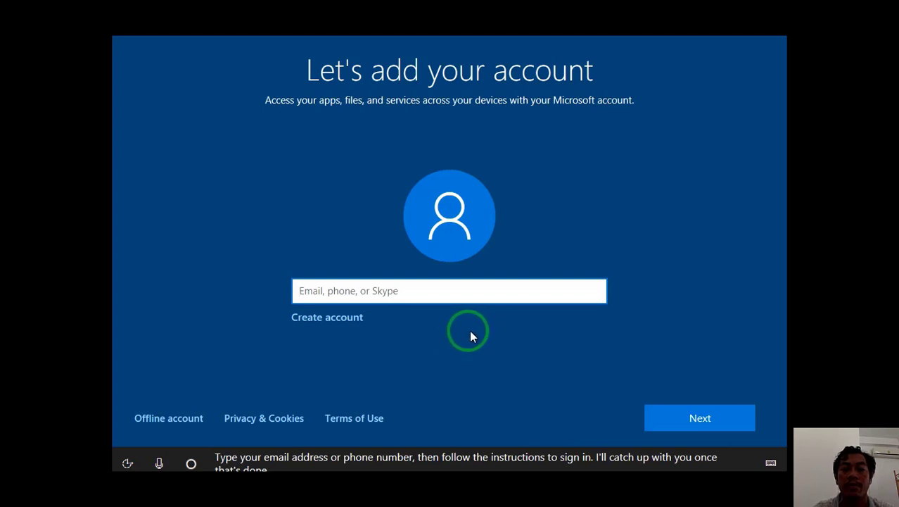
# Choose an offline account instead of a Microsoft account and continue with the limited experience.
pyautogui.click(170, 422)
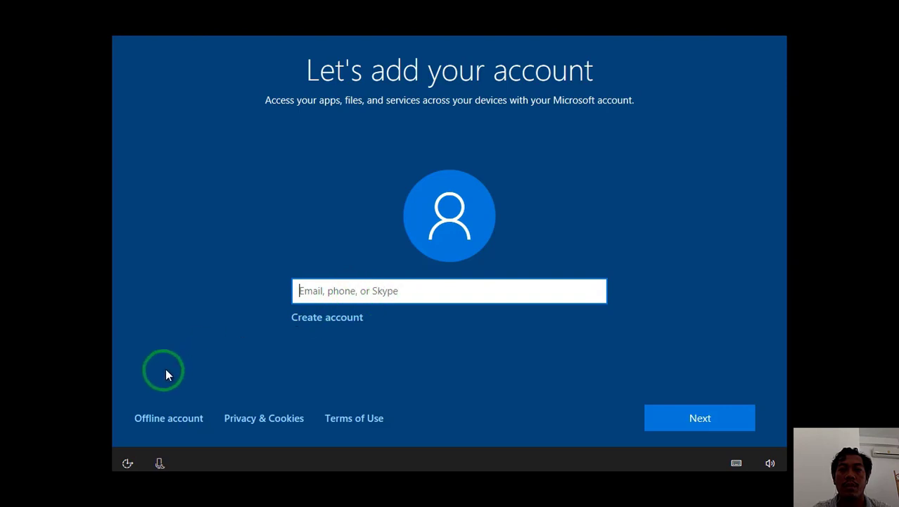
pyautogui.click(176, 419)
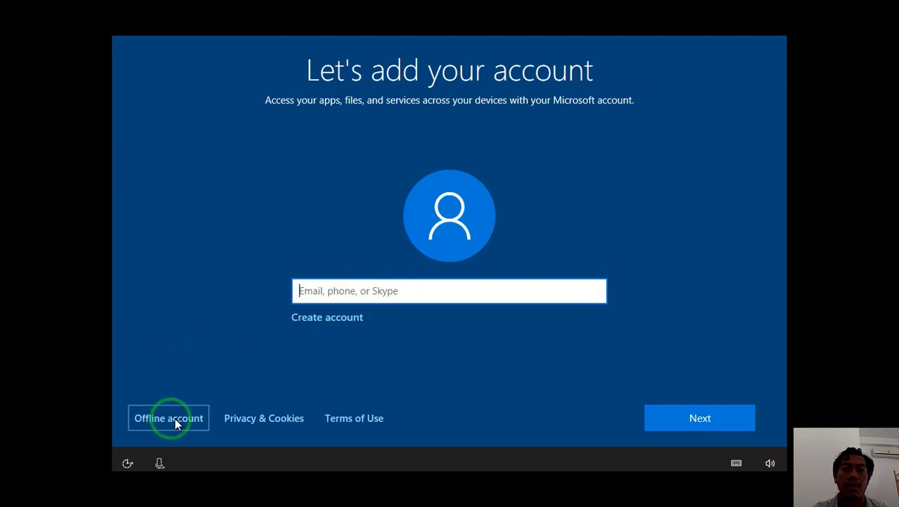
pyautogui.click(161, 419)
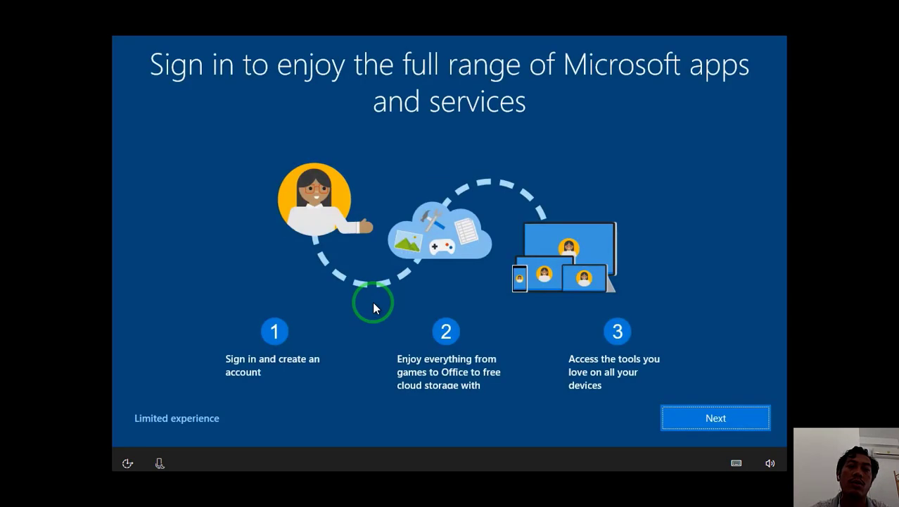
pyautogui.click(167, 420)
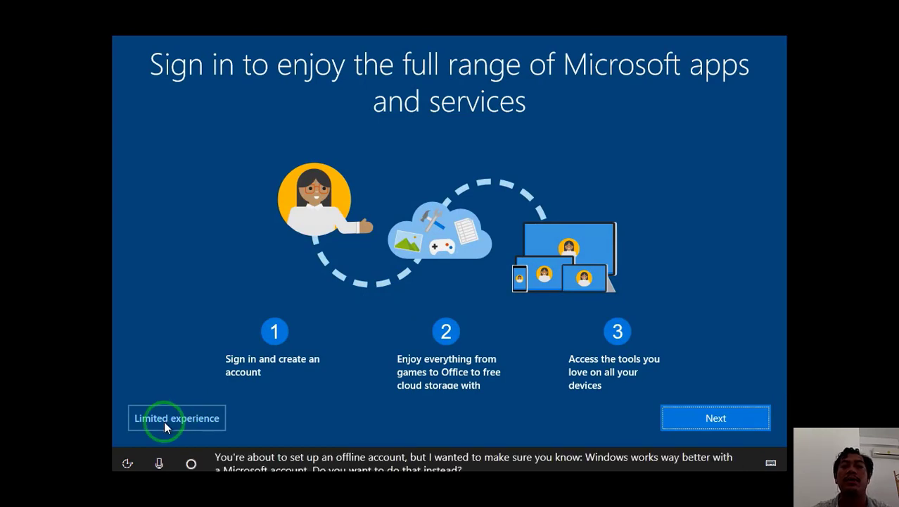
pyautogui.click(164, 421)
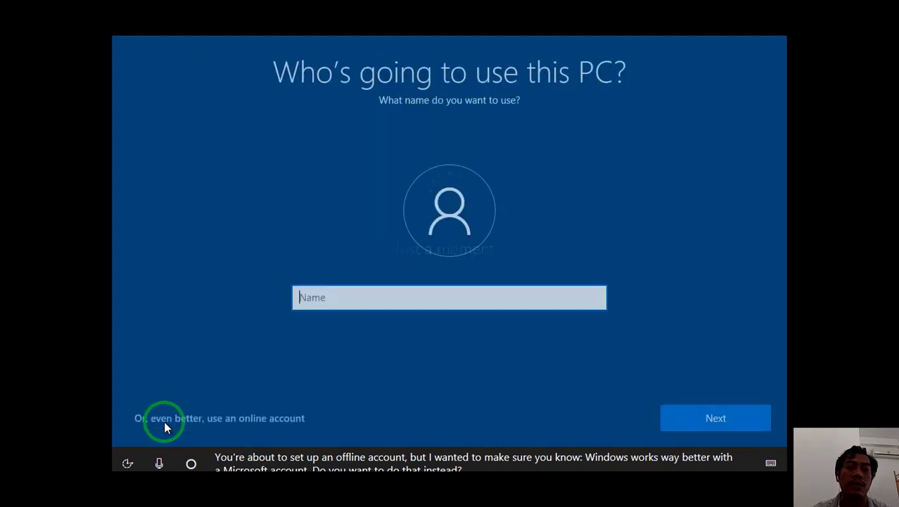
# Enter the user's name for the local account and continue with the password left blank.
pyautogui.click(383, 302)
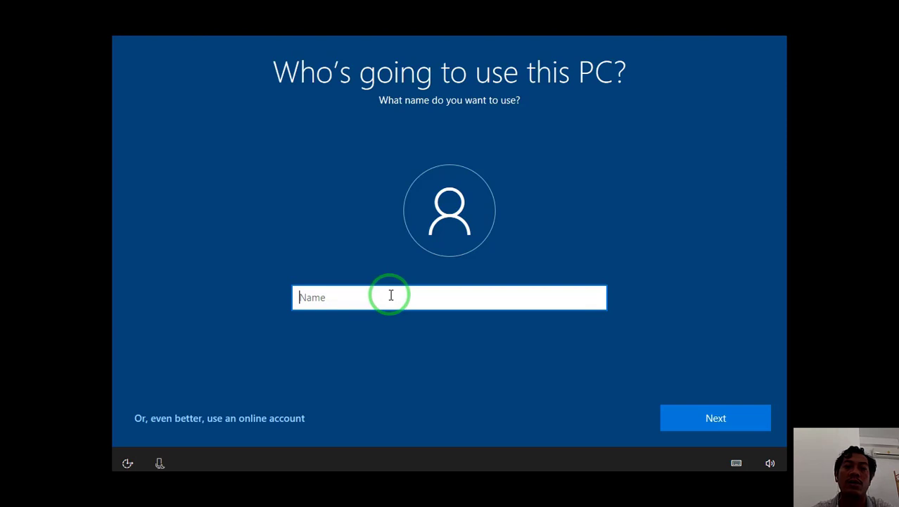
pyautogui.write('TEPSUNDY')
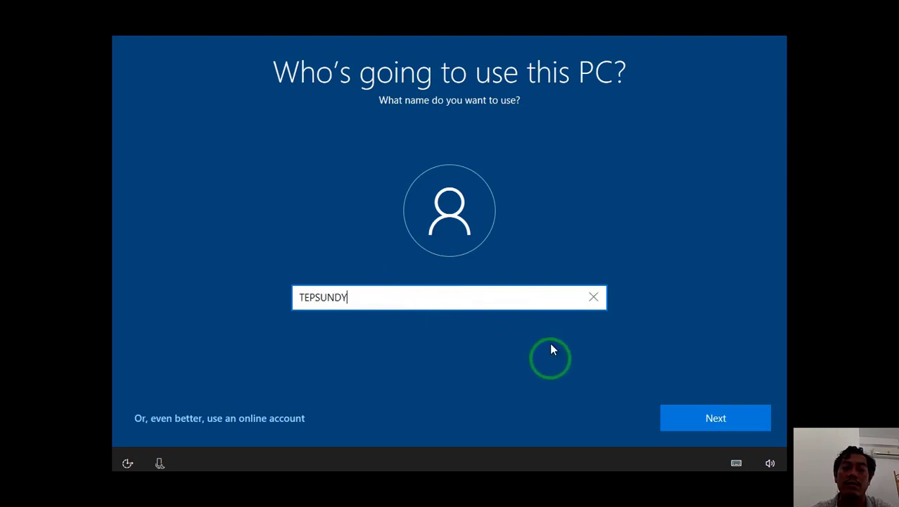
pyautogui.click(716, 423)
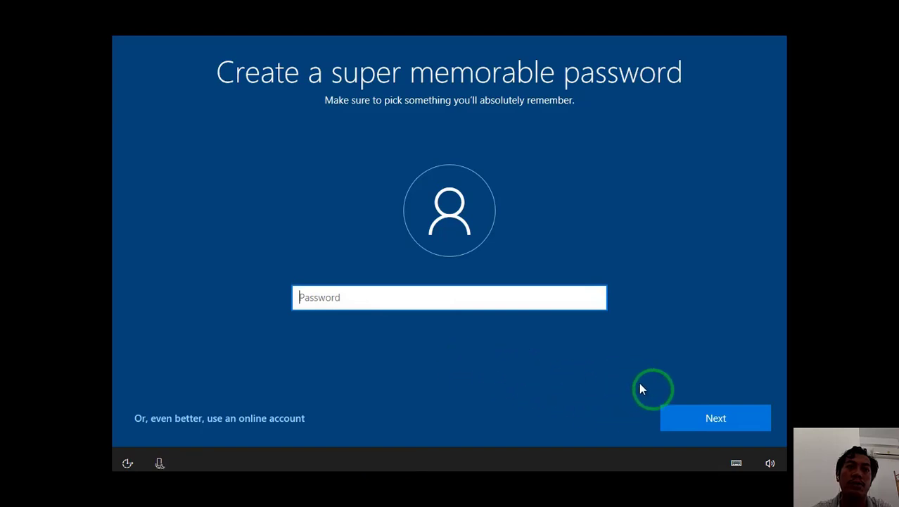
pyautogui.click(686, 417)
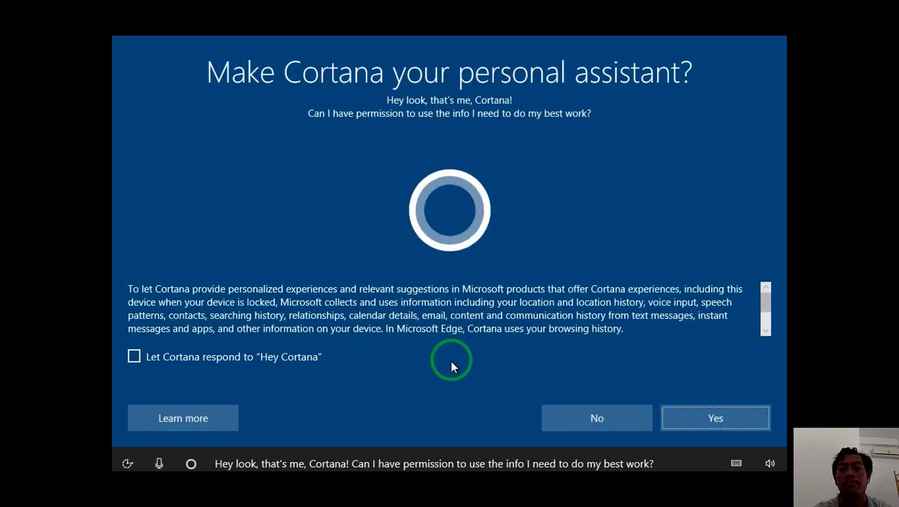
# Allow Cortana as personal assistant without the "Hey Cortana" response, and accept the recommended privacy settings.
pyautogui.click(698, 424)
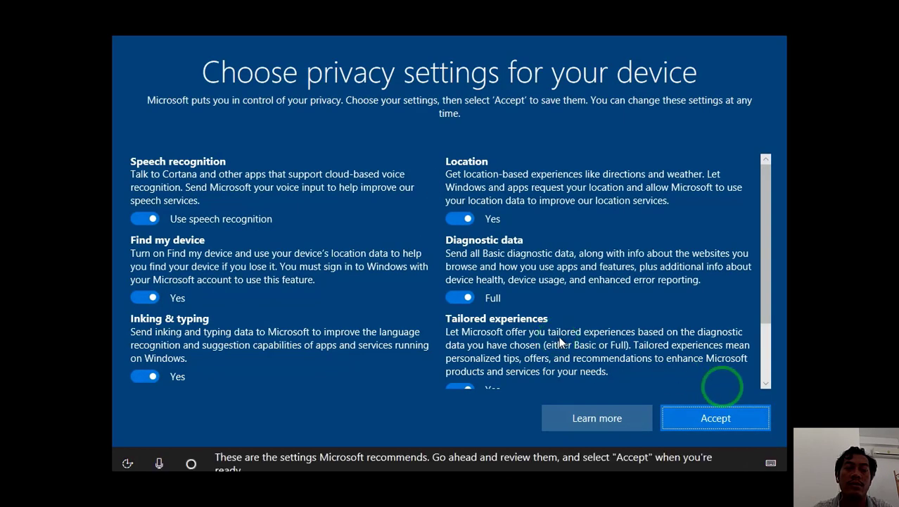
pyautogui.click(722, 416)
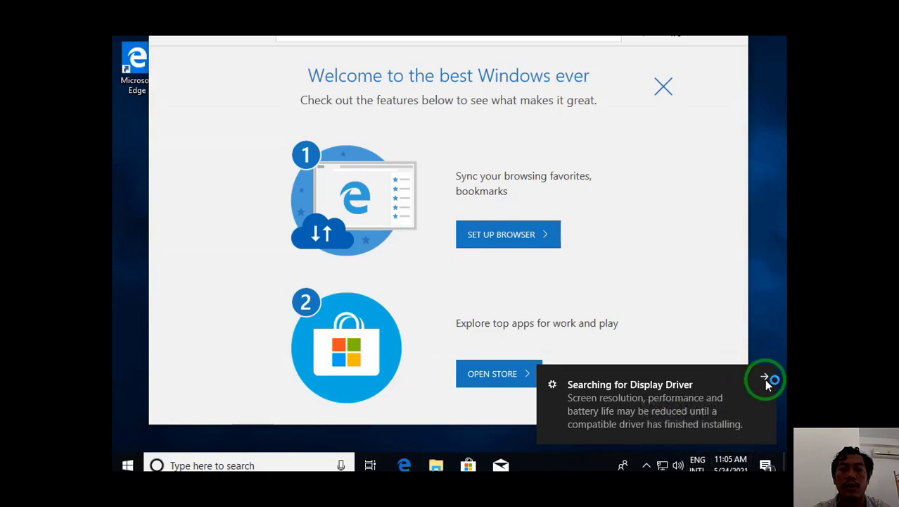
# Dismiss the display driver notification and close the Microsoft Edge welcome window.
pyautogui.click(767, 380)
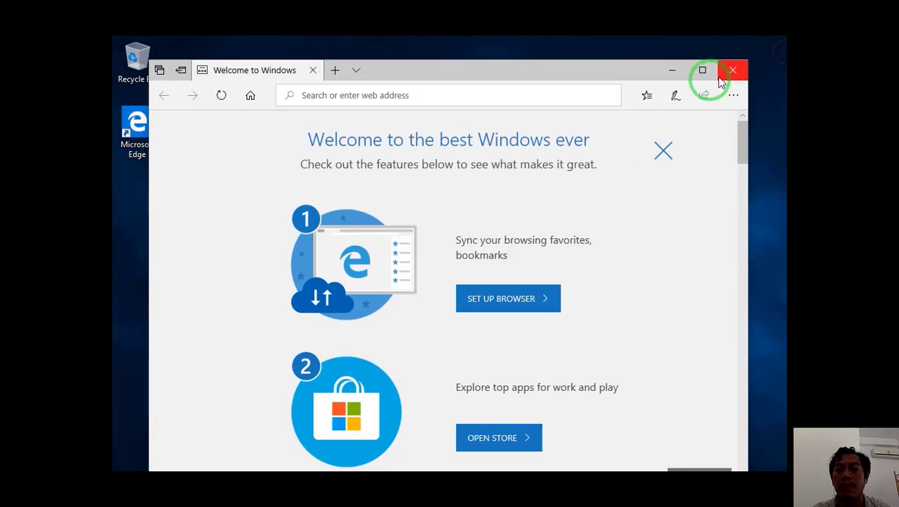
pyautogui.click(732, 70)
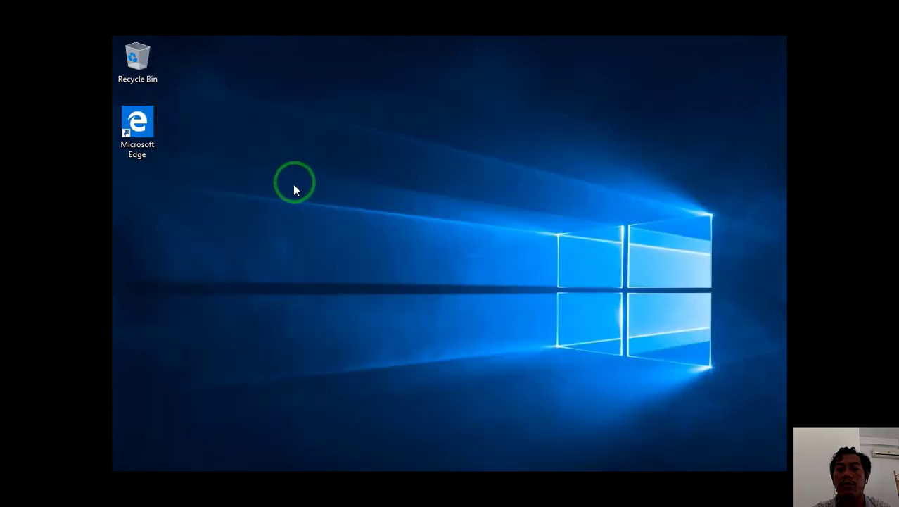